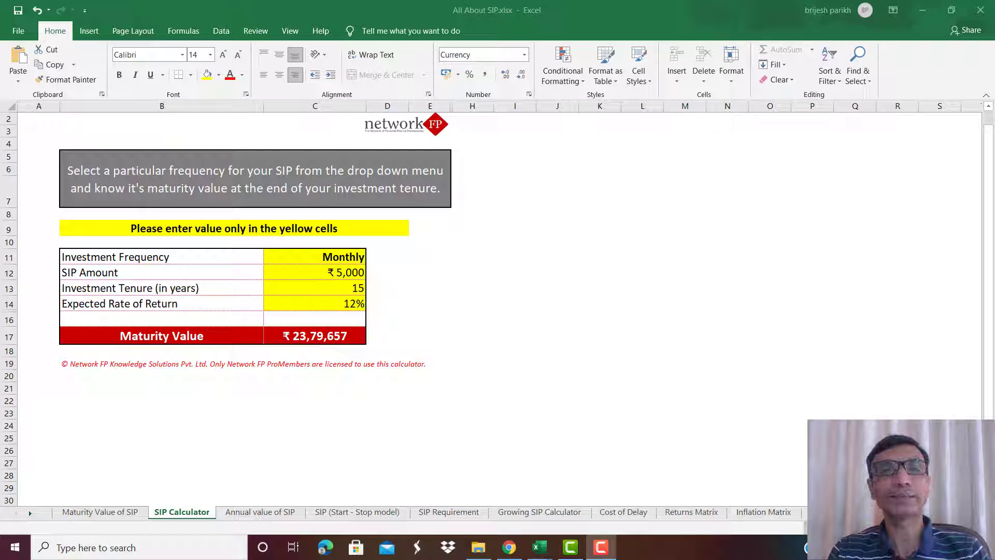
# Step: Set the SIP Amount to 10000 in the SIP Calculator sheet
pyautogui.click(318, 273)
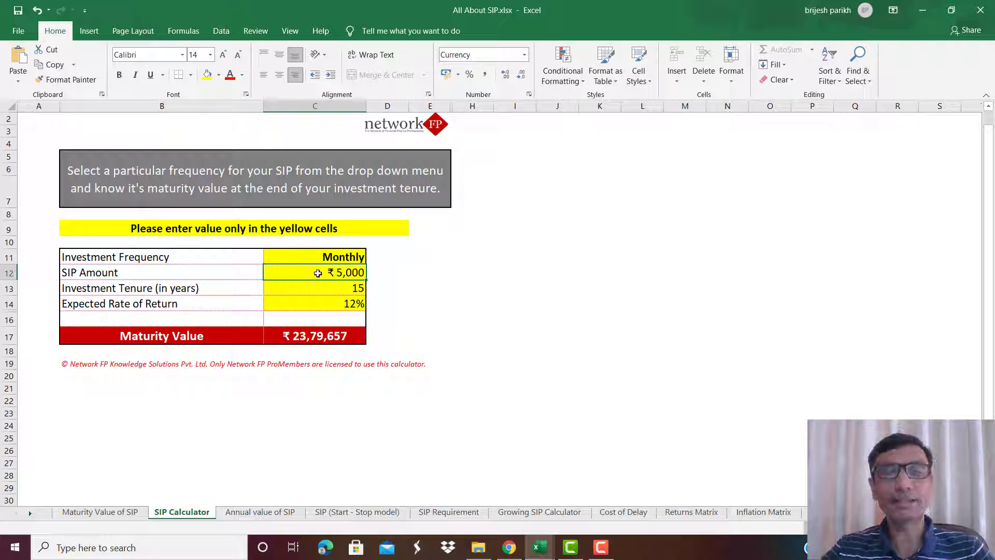
pyautogui.write('10000')
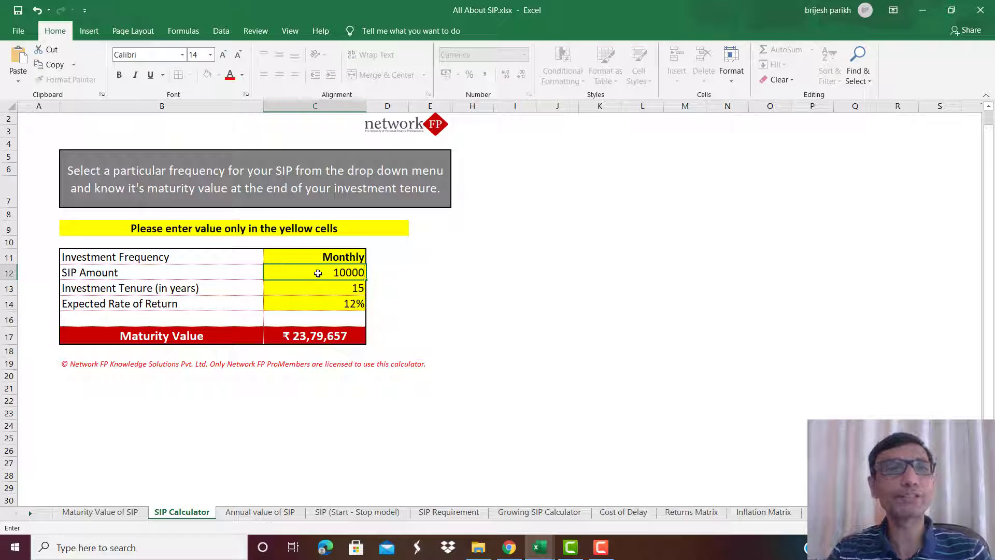
pyautogui.press('Return')
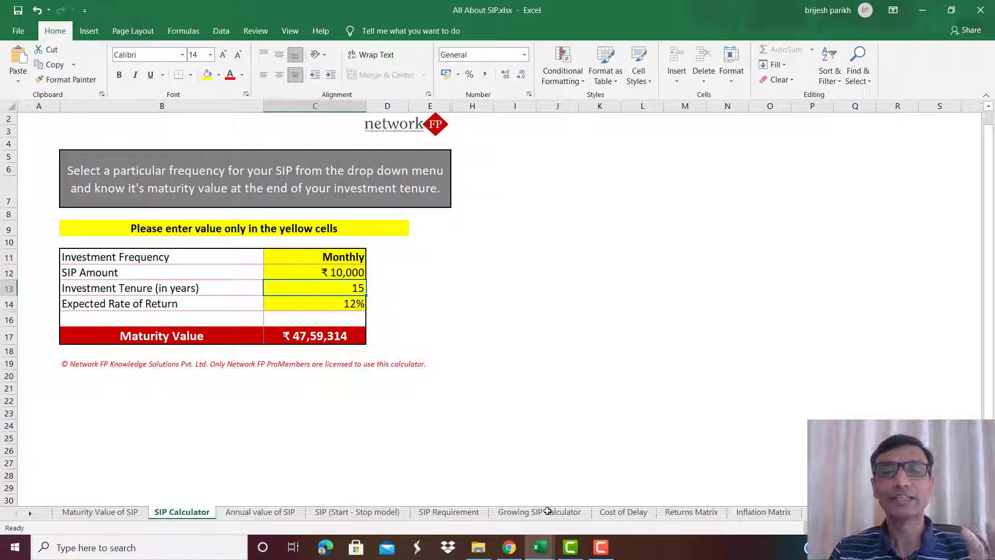
# Step: In Goal Planner.xls, set the Education goal's years to goal to 15 and its equity investing stops value to 2
pyautogui.moveTo(547, 558)
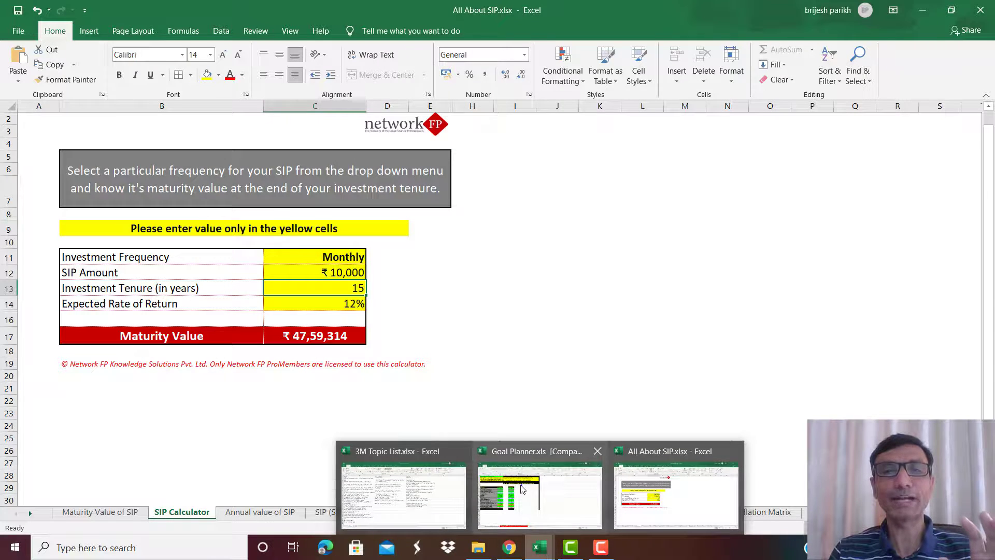
pyautogui.click(522, 488)
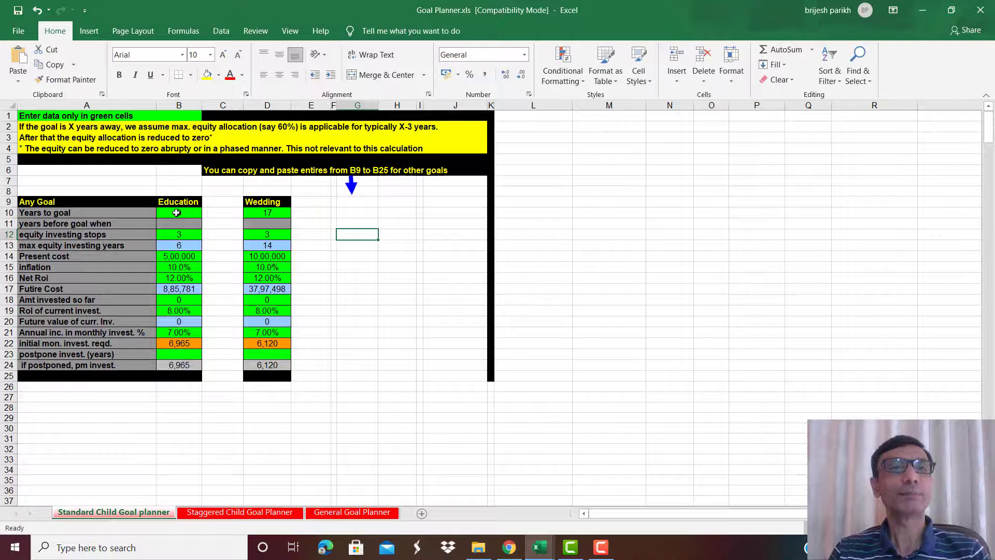
pyautogui.click(176, 213)
pyautogui.write('15')
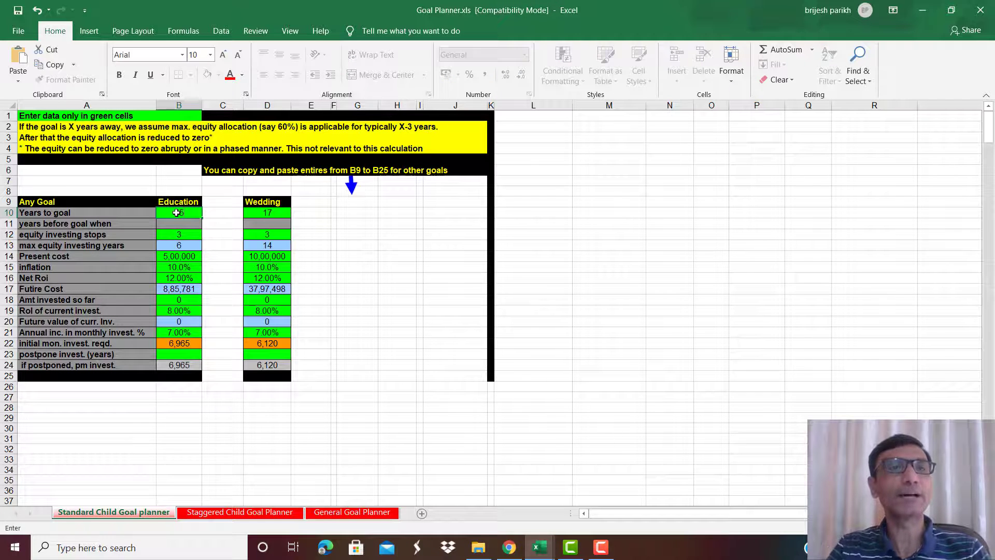
pyautogui.press('Return')
pyautogui.press('Return')
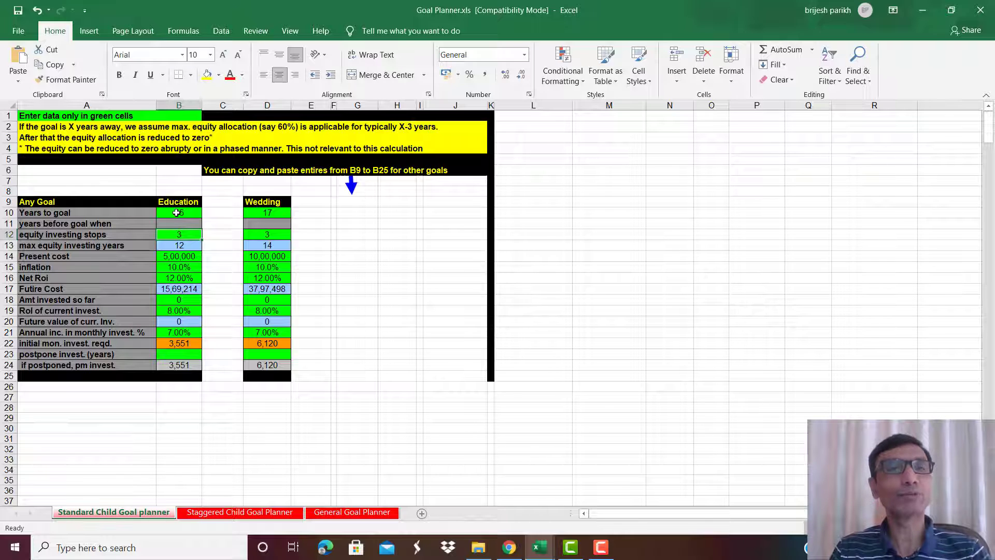
pyautogui.write('2')
pyautogui.press('Return')
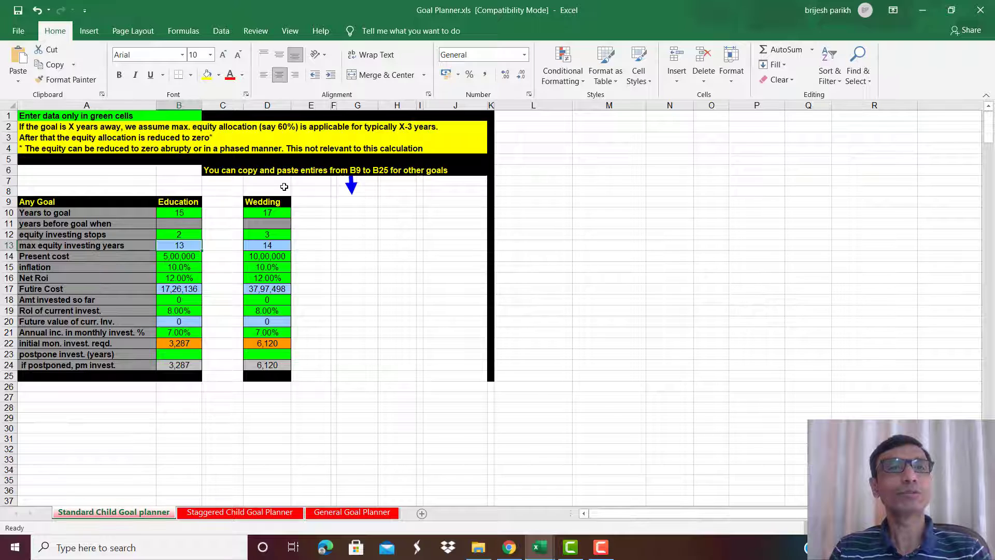
# Step: Set the Education goal's present cost to 2500000
pyautogui.press('Down')
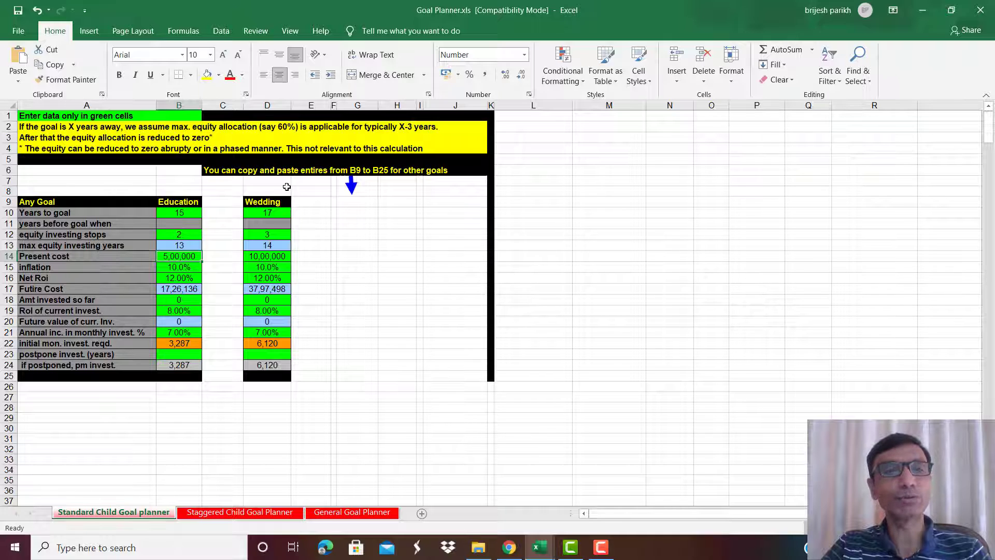
pyautogui.write('2')
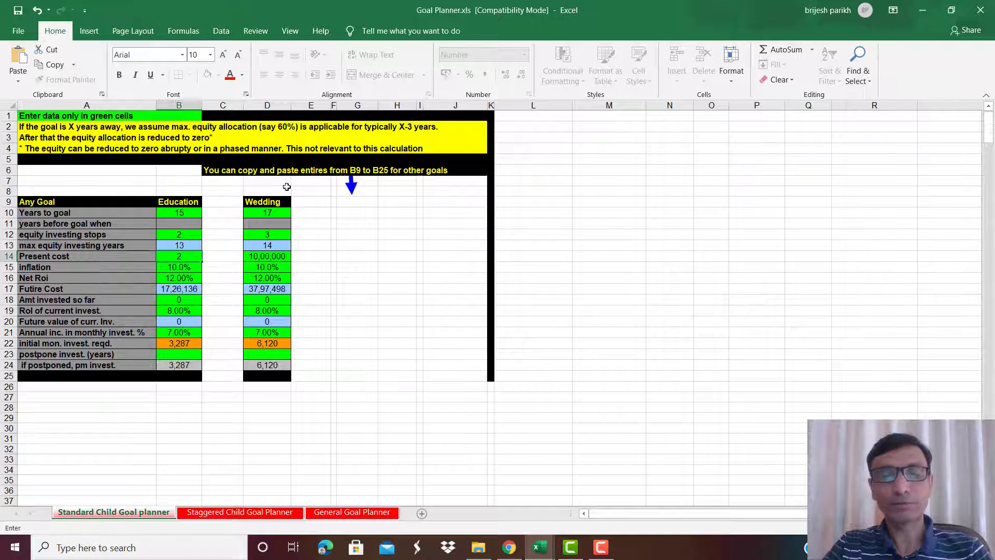
pyautogui.write('500000')
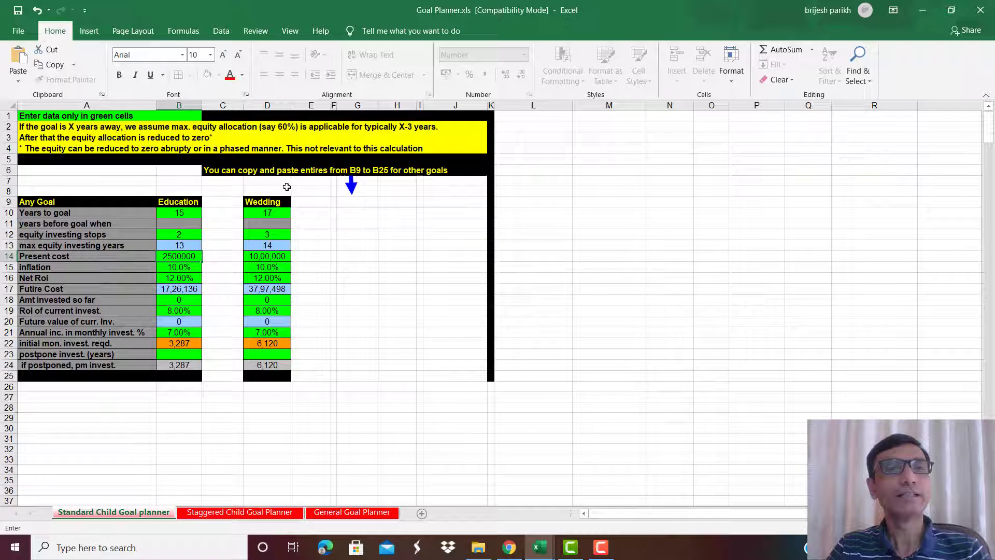
pyautogui.press('Return')
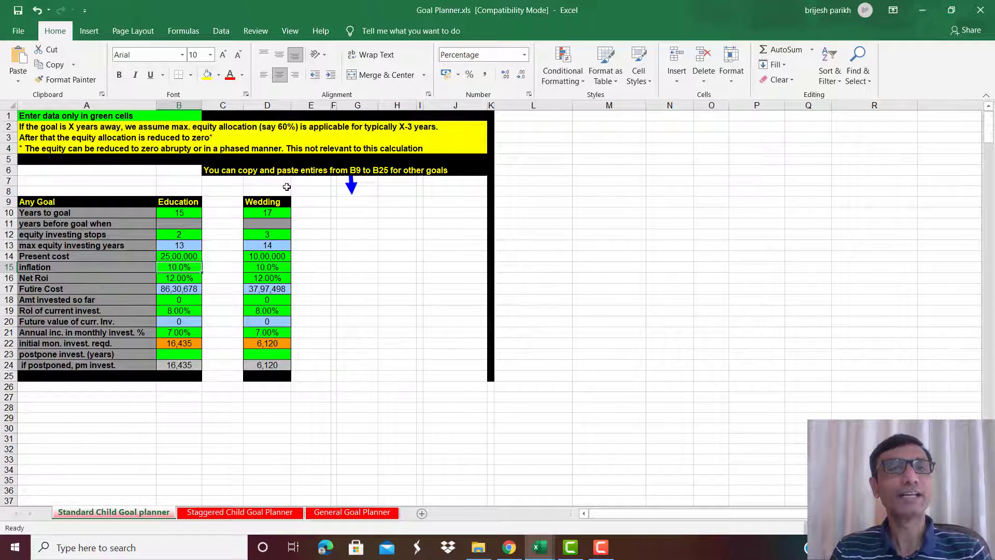
# Step: Clear the Education goal's annual increase in monthly investment percentage
pyautogui.press('Down')
pyautogui.press('Down')
pyautogui.press('Down')
pyautogui.press('Down')
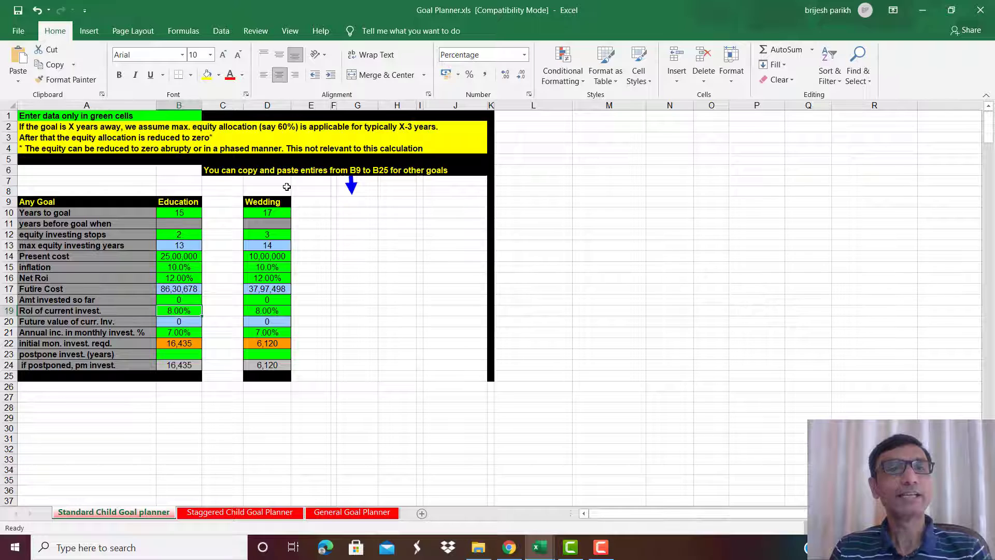
pyautogui.press('Down')
pyautogui.press('Down')
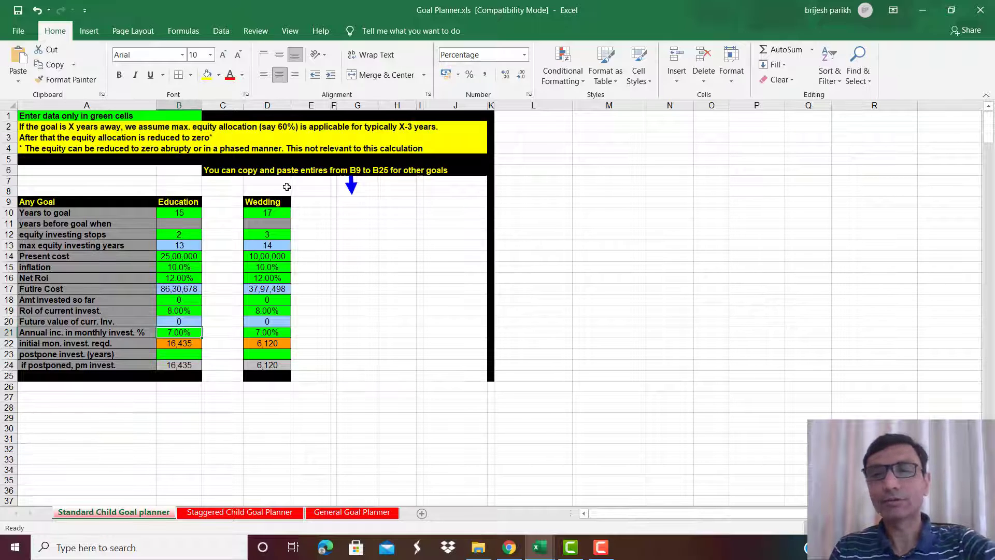
pyautogui.press('Delete')
pyautogui.press('Down')
pyautogui.press('Down')
pyautogui.press('Down')
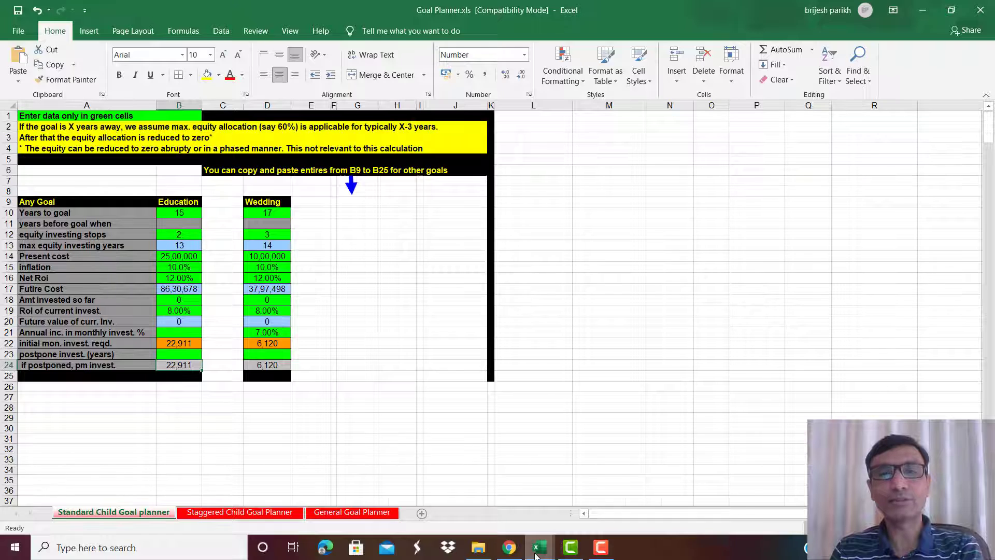
pyautogui.moveTo(535, 556)
pyautogui.click(676, 492)
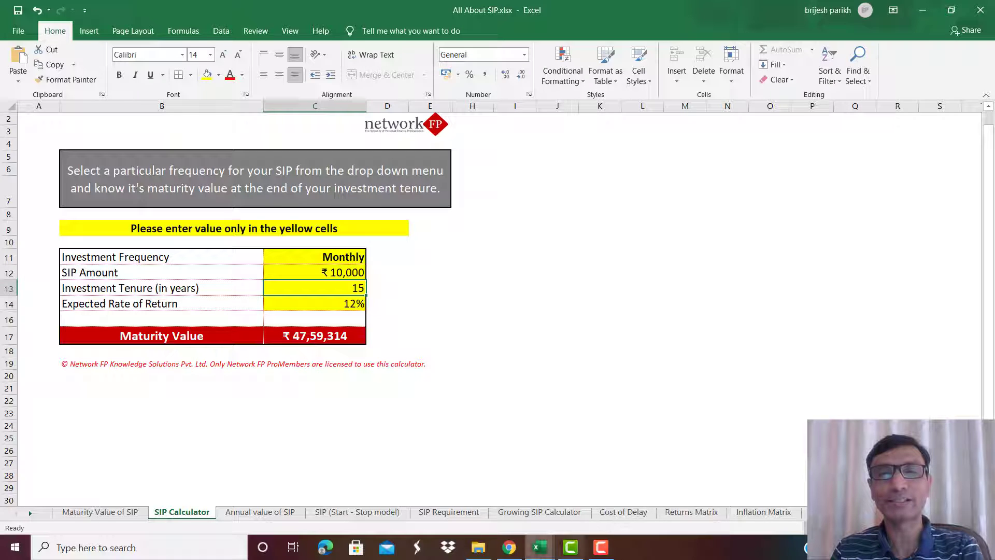
pyautogui.moveTo(539, 547)
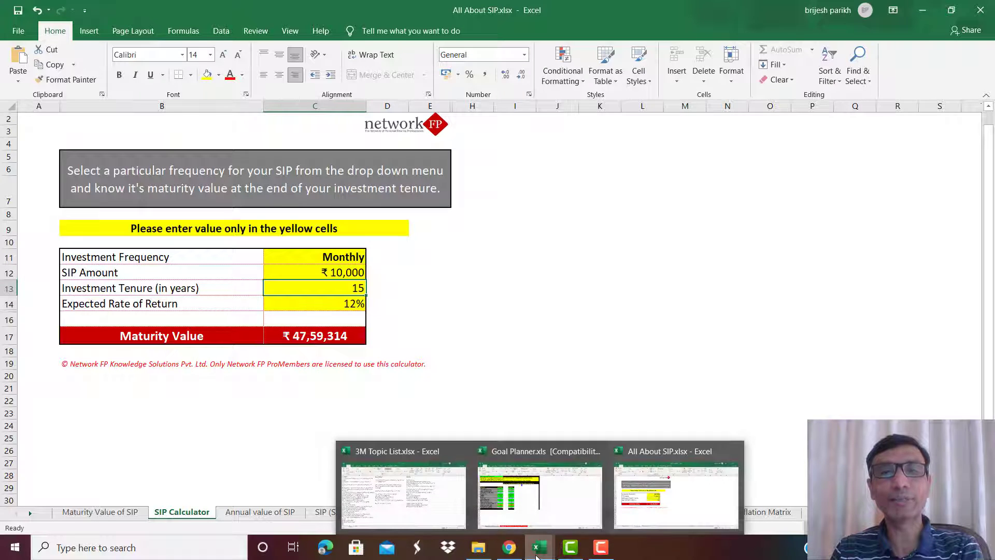
pyautogui.click(532, 481)
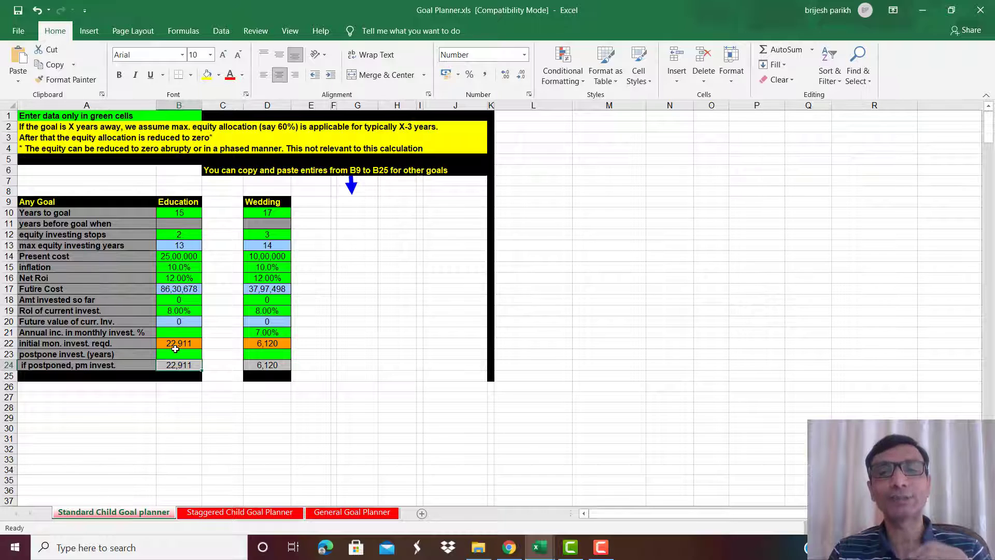
pyautogui.moveTo(541, 550)
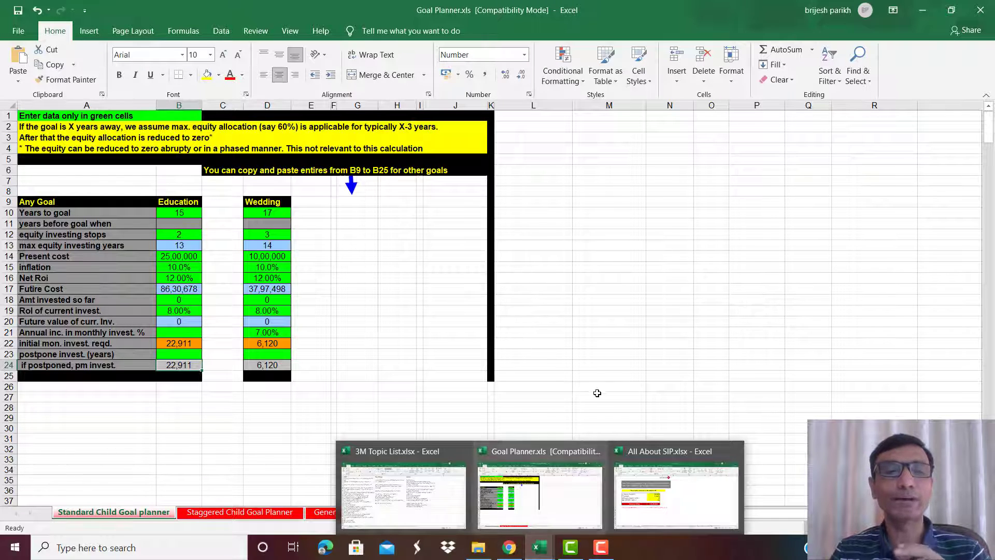
pyautogui.click(512, 274)
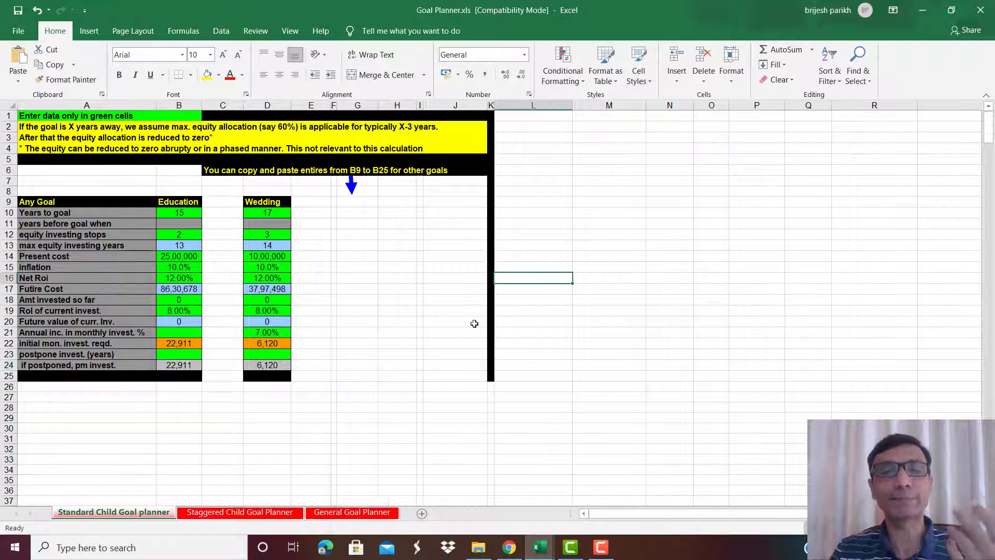
# Step: In All About SIP.xlsx, open the Growing SIP Calculator sheet and set the amount needed for higher education to 250000
pyautogui.moveTo(549, 550)
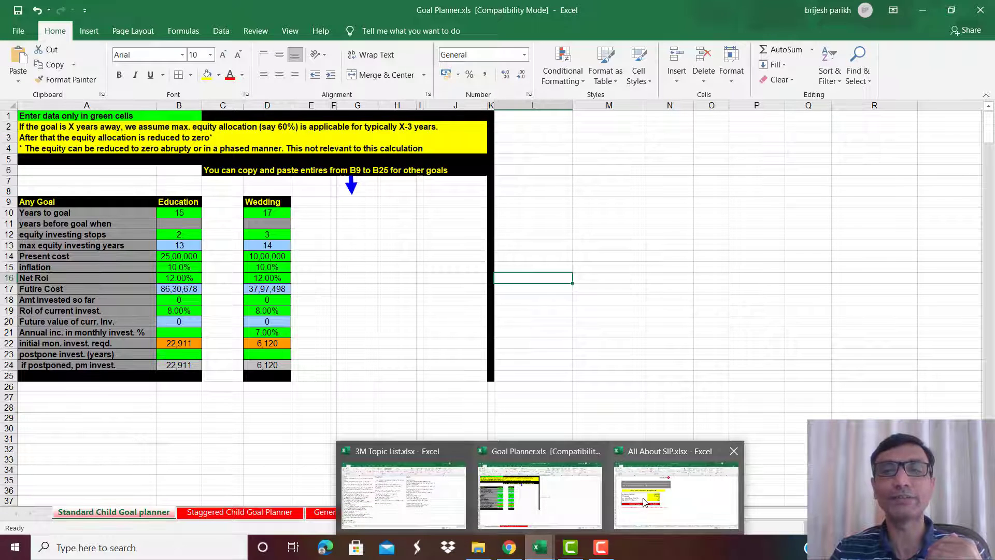
pyautogui.click(674, 492)
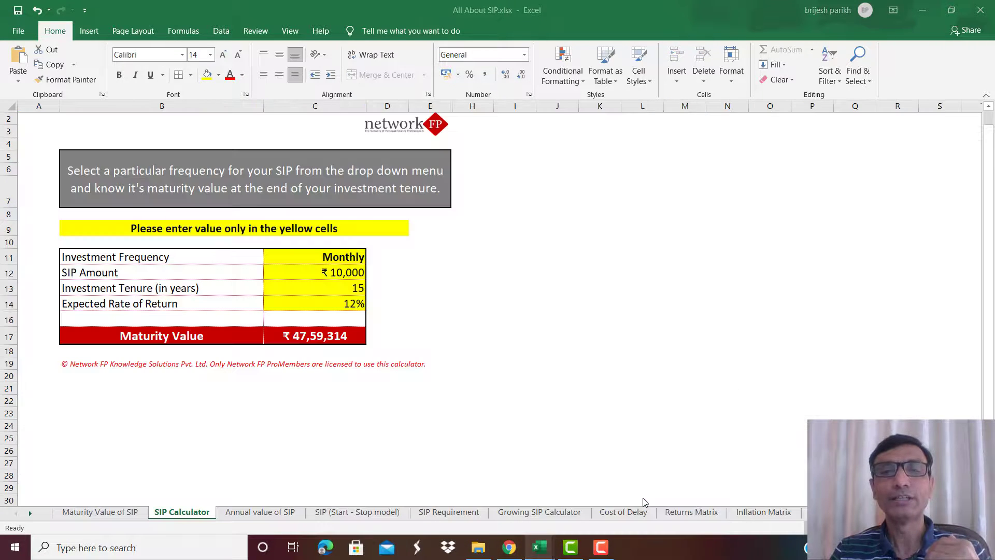
pyautogui.click(538, 512)
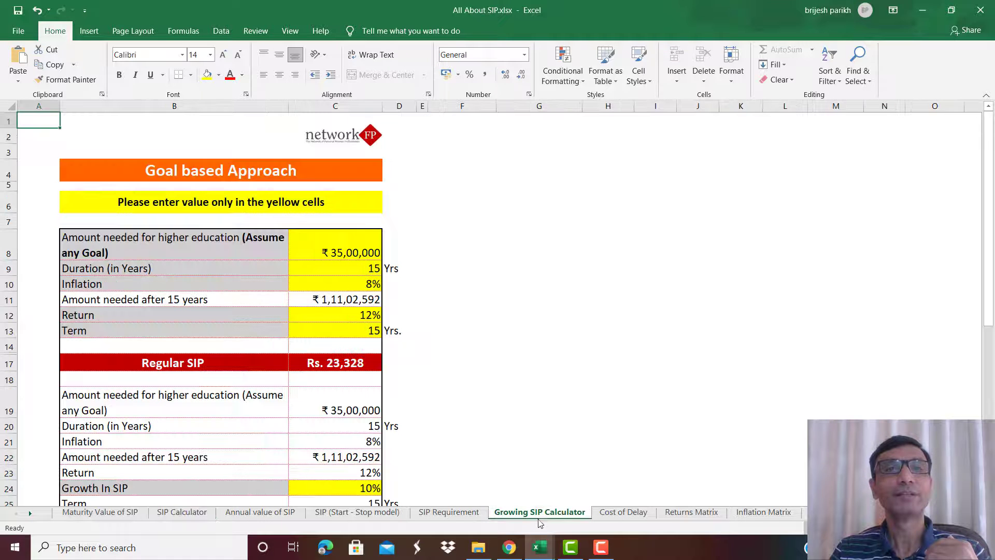
pyautogui.click(330, 255)
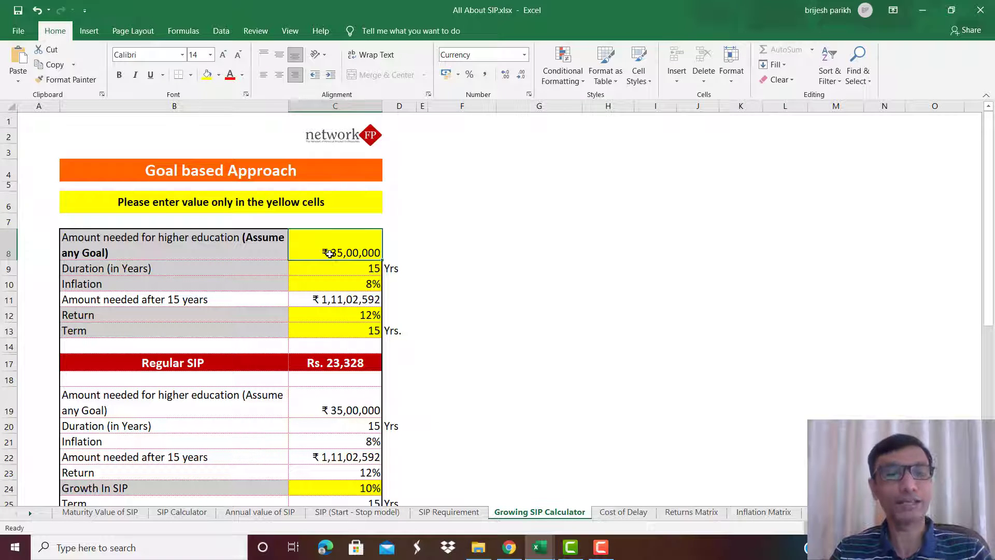
pyautogui.write('250000')
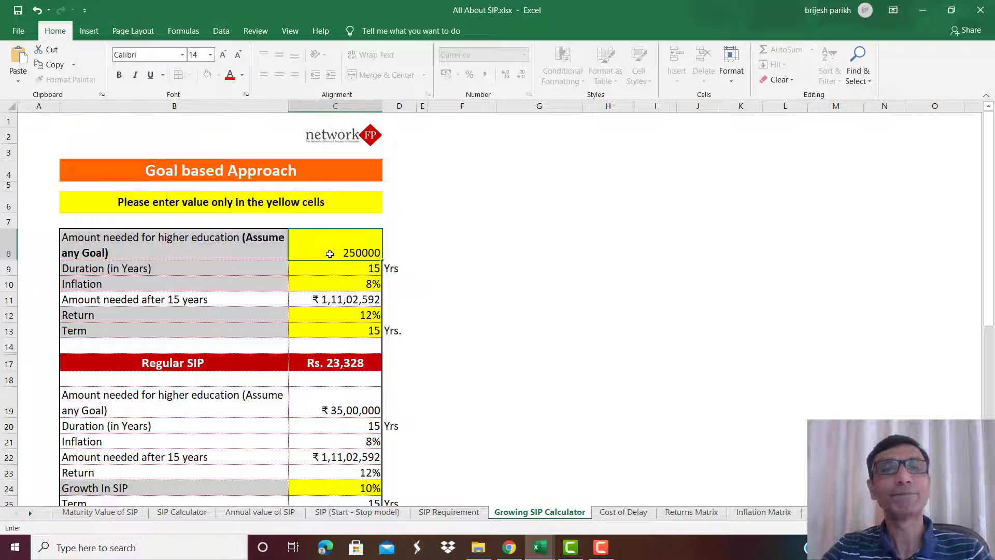
pyautogui.press('Return')
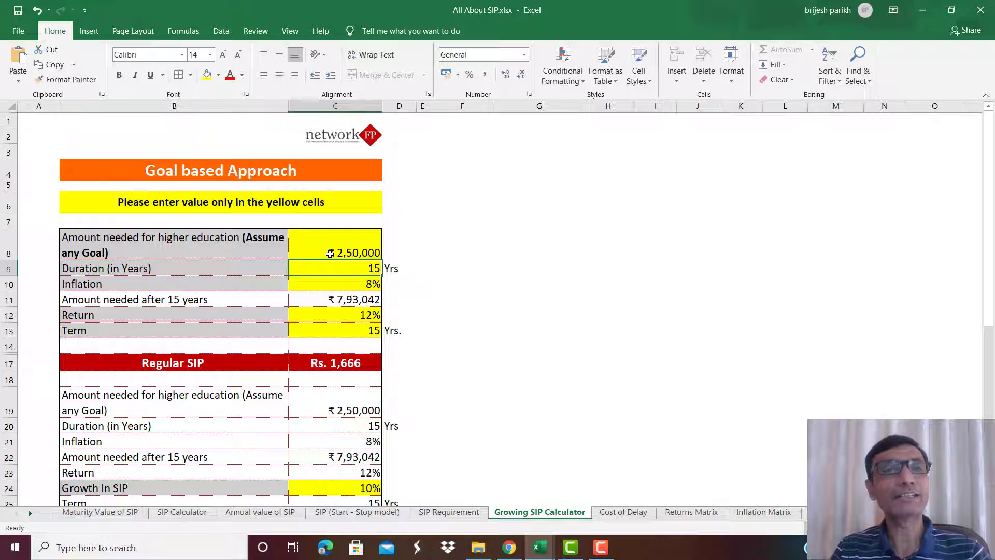
# Step: Set the higher education goal's duration to 13 years and inflation to 10%
pyautogui.write('13')
pyautogui.press('Return')
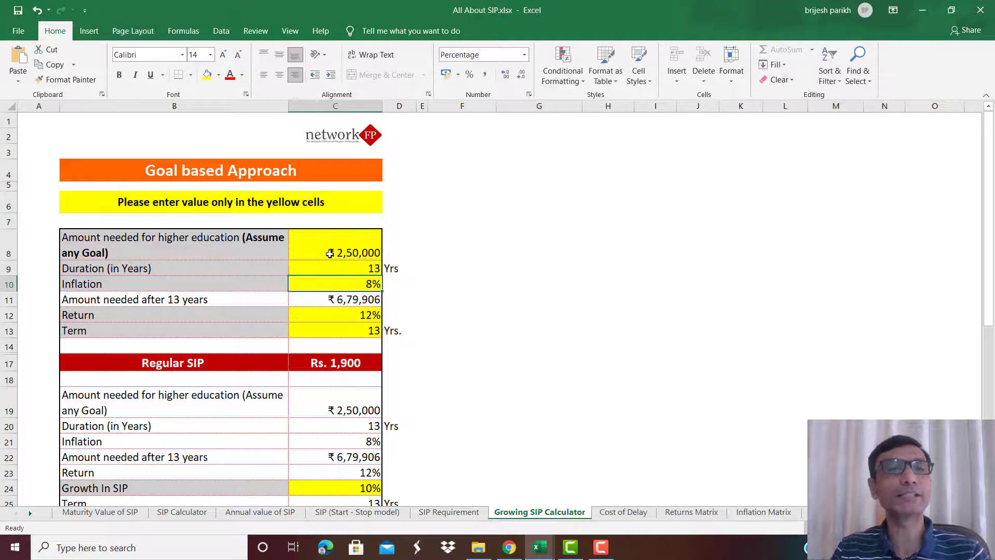
pyautogui.write('10')
pyautogui.press('Return')
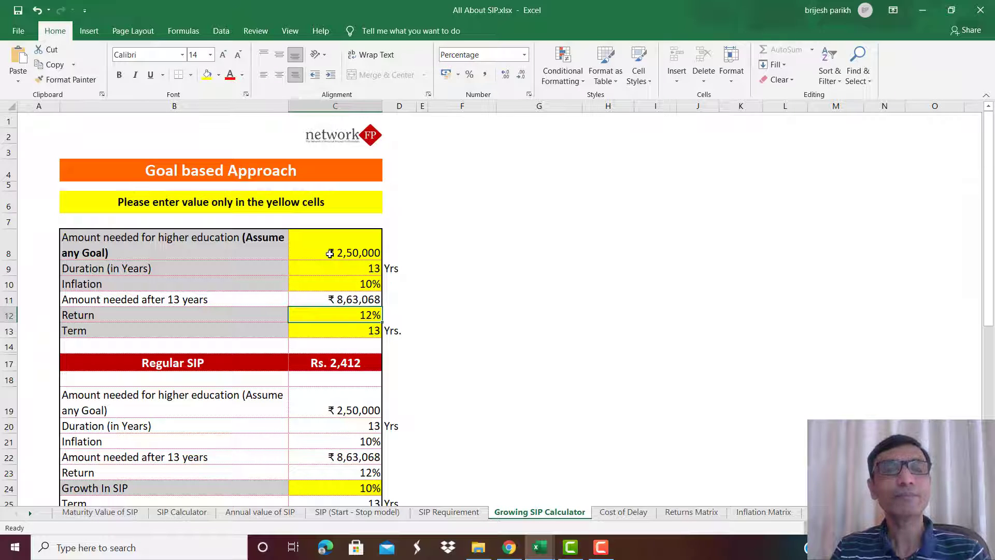
# Step: Correct the amount needed for higher education to 2500000 and go to the Regular SIP result
pyautogui.click(329, 252)
pyautogui.write('2500000')
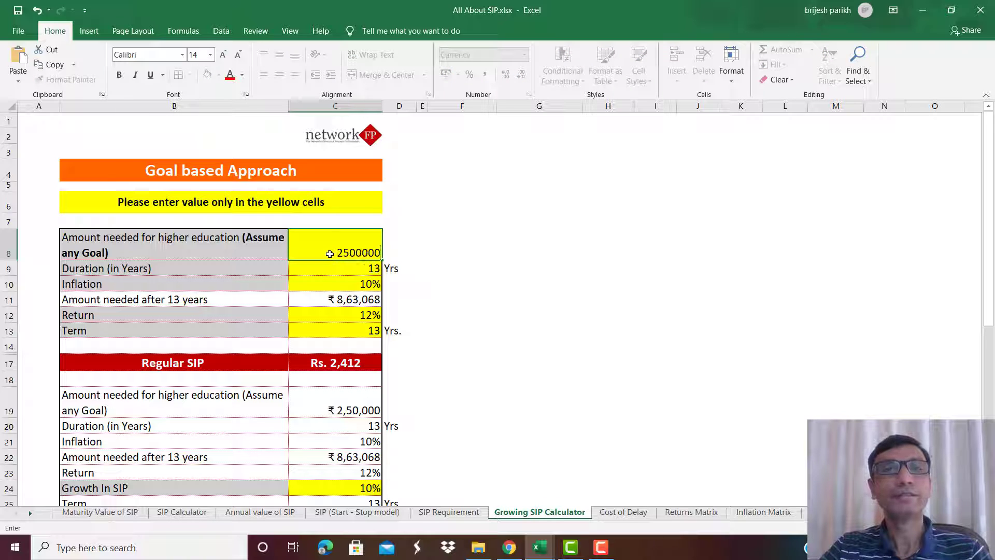
pyautogui.press('Return')
pyautogui.press('Return')
pyautogui.press('Return')
pyautogui.press('Return')
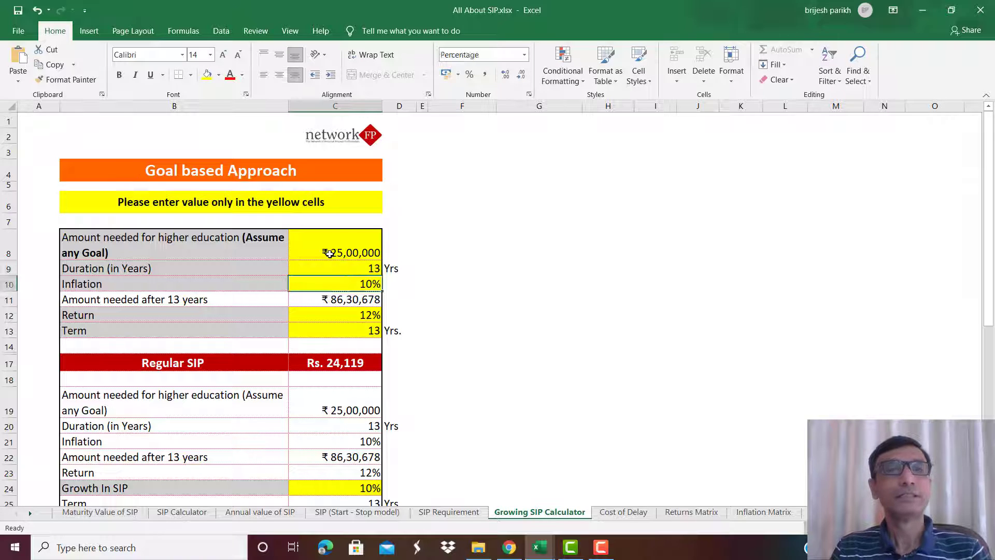
pyautogui.press('Return')
pyautogui.press('Return')
pyautogui.press('Return')
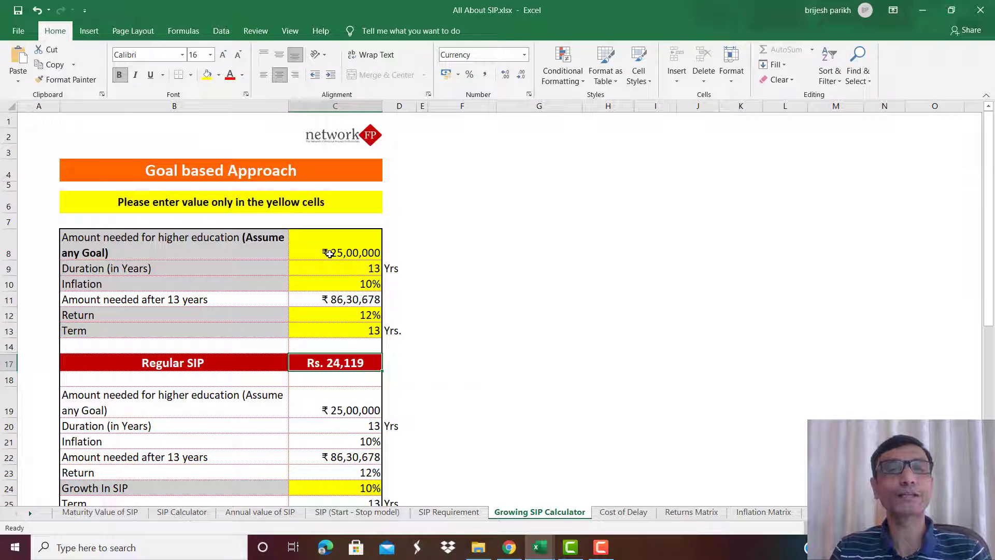
# Step: Set Growth In SIP to 5% and go to the Growing SIP result
pyautogui.press('Return')
pyautogui.press('Return')
pyautogui.press('Return')
pyautogui.press('Return')
pyautogui.press('Return')
pyautogui.press('Return')
pyautogui.press('Return')
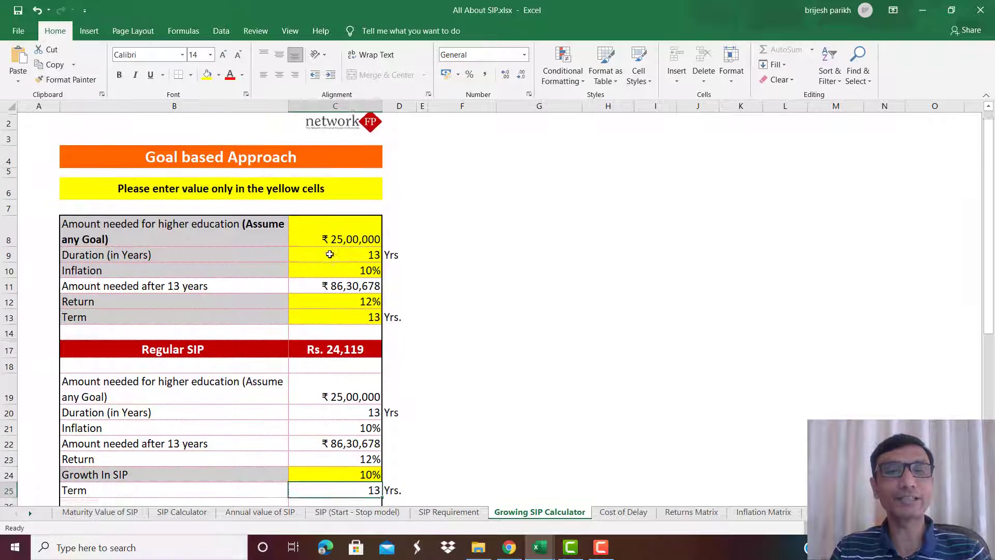
pyautogui.press('Up')
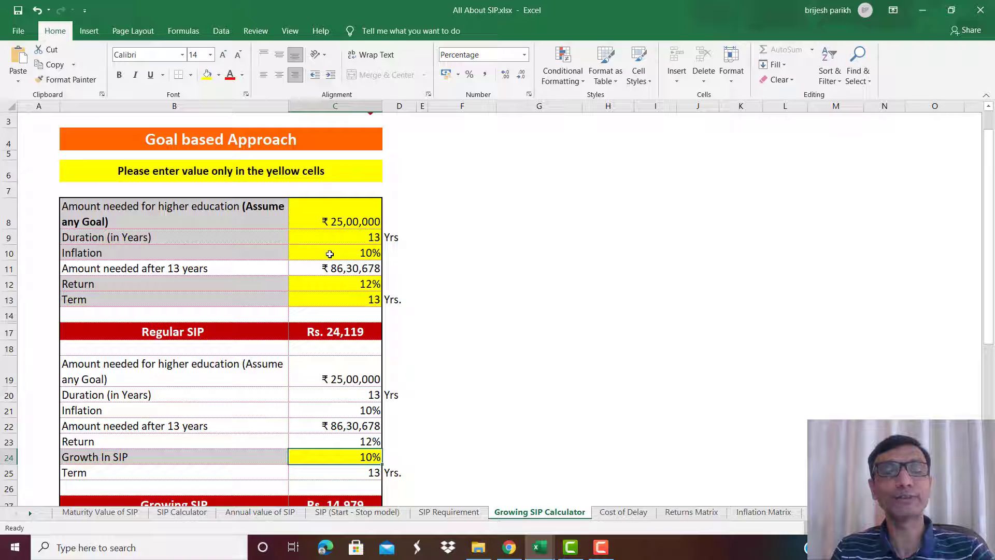
pyautogui.write('5')
pyautogui.press('Return')
pyautogui.press('Return')
pyautogui.press('Return')
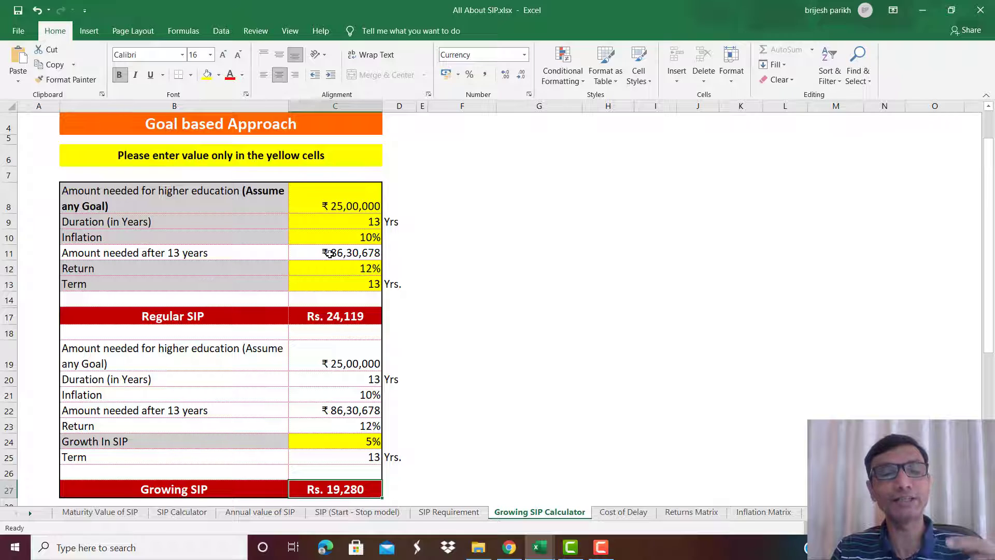
# Step: Set Growth In SIP to 10% for the growing SIP calculation
pyautogui.press('Up')
pyautogui.press('Up')
pyautogui.press('Up')
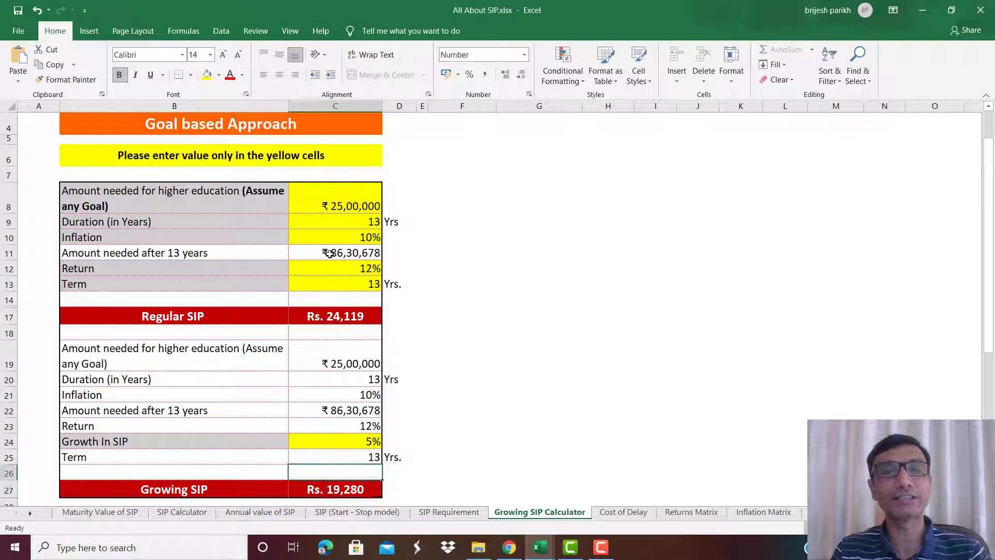
pyautogui.write('10')
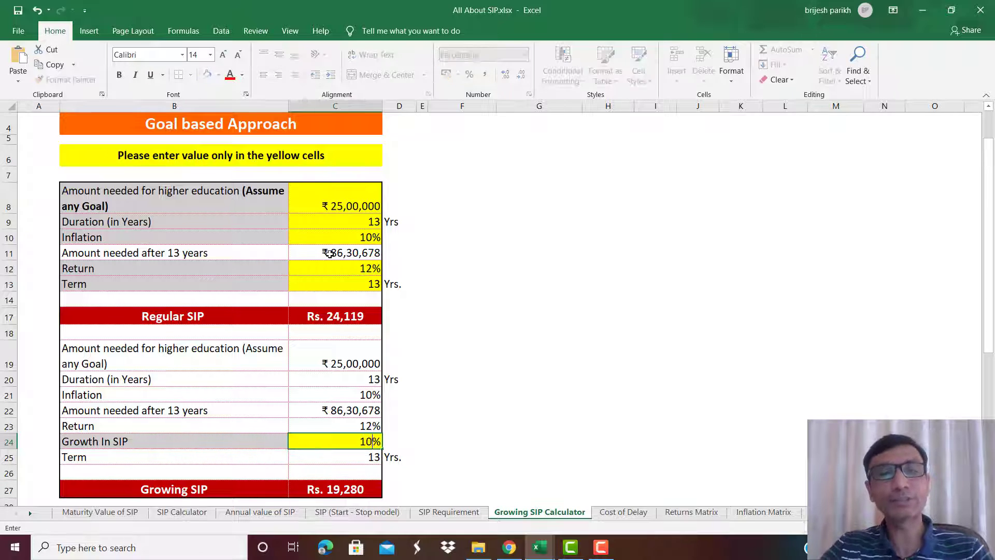
pyautogui.press('Return')
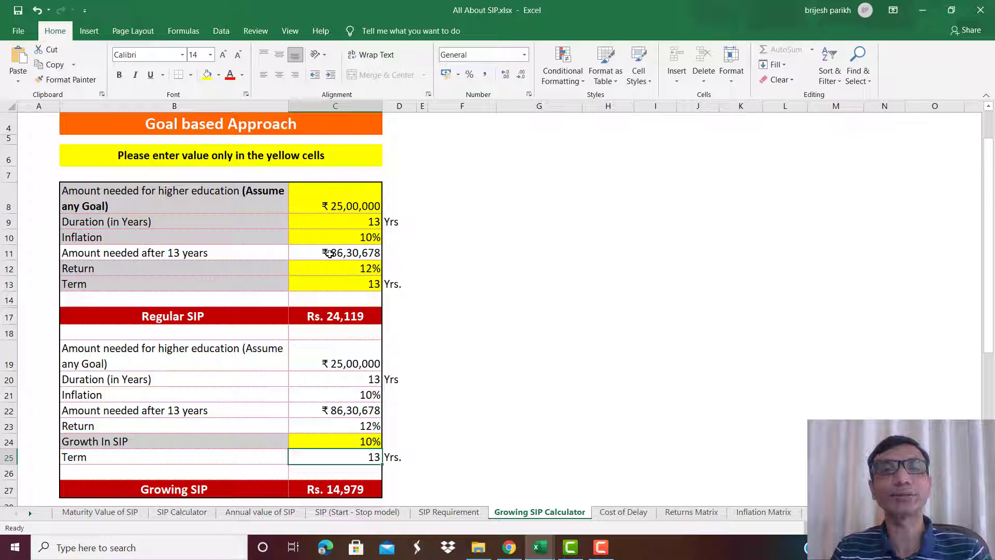